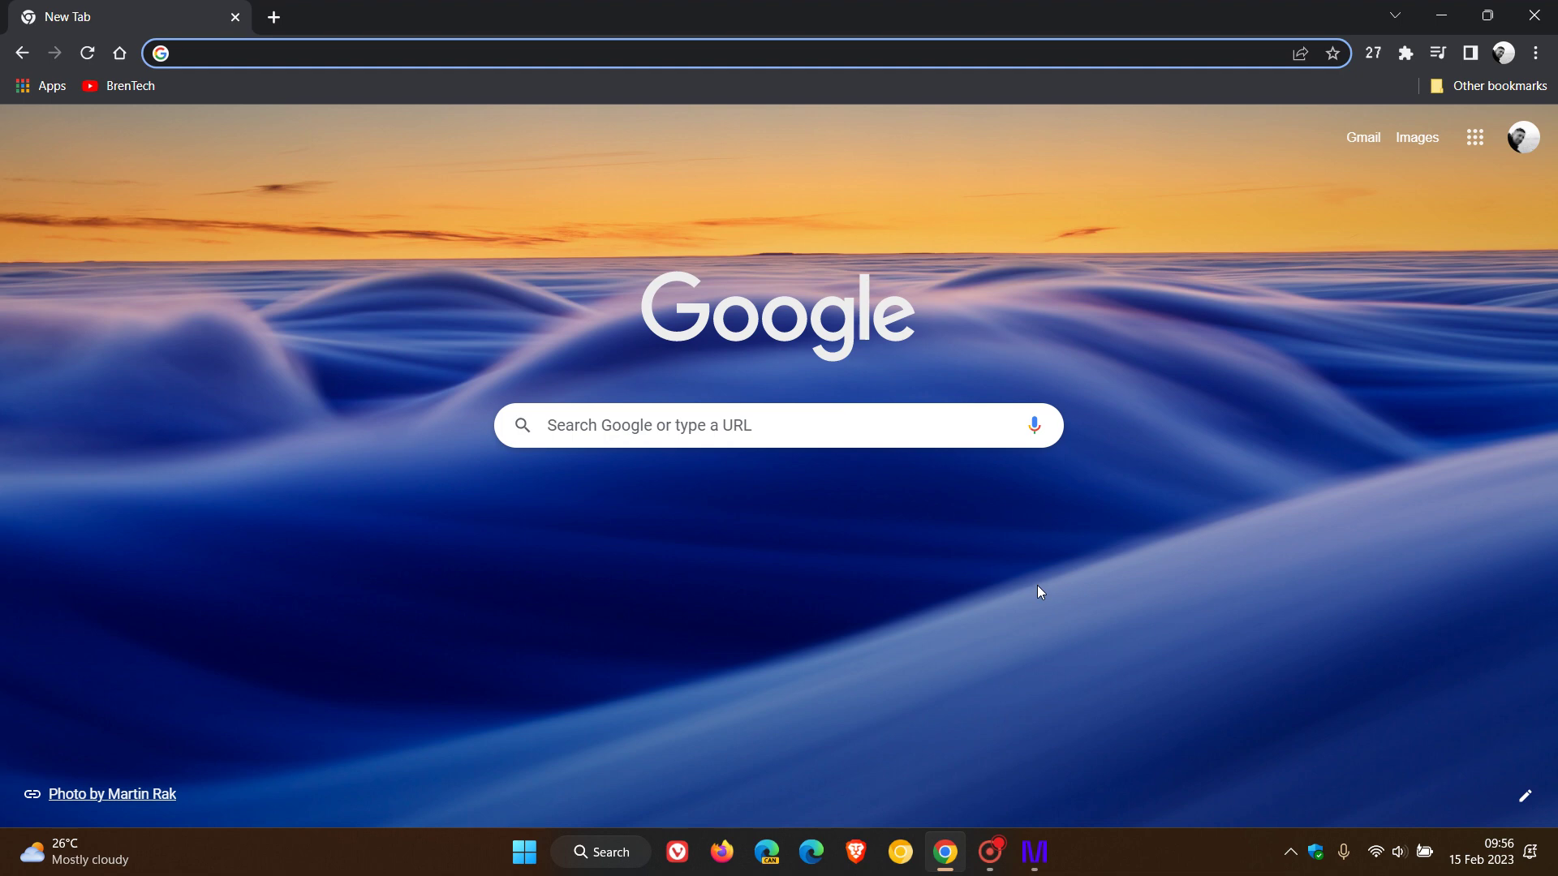
Open Chrome's main menu to reach Help > About Google Chrome.
click(1537, 52)
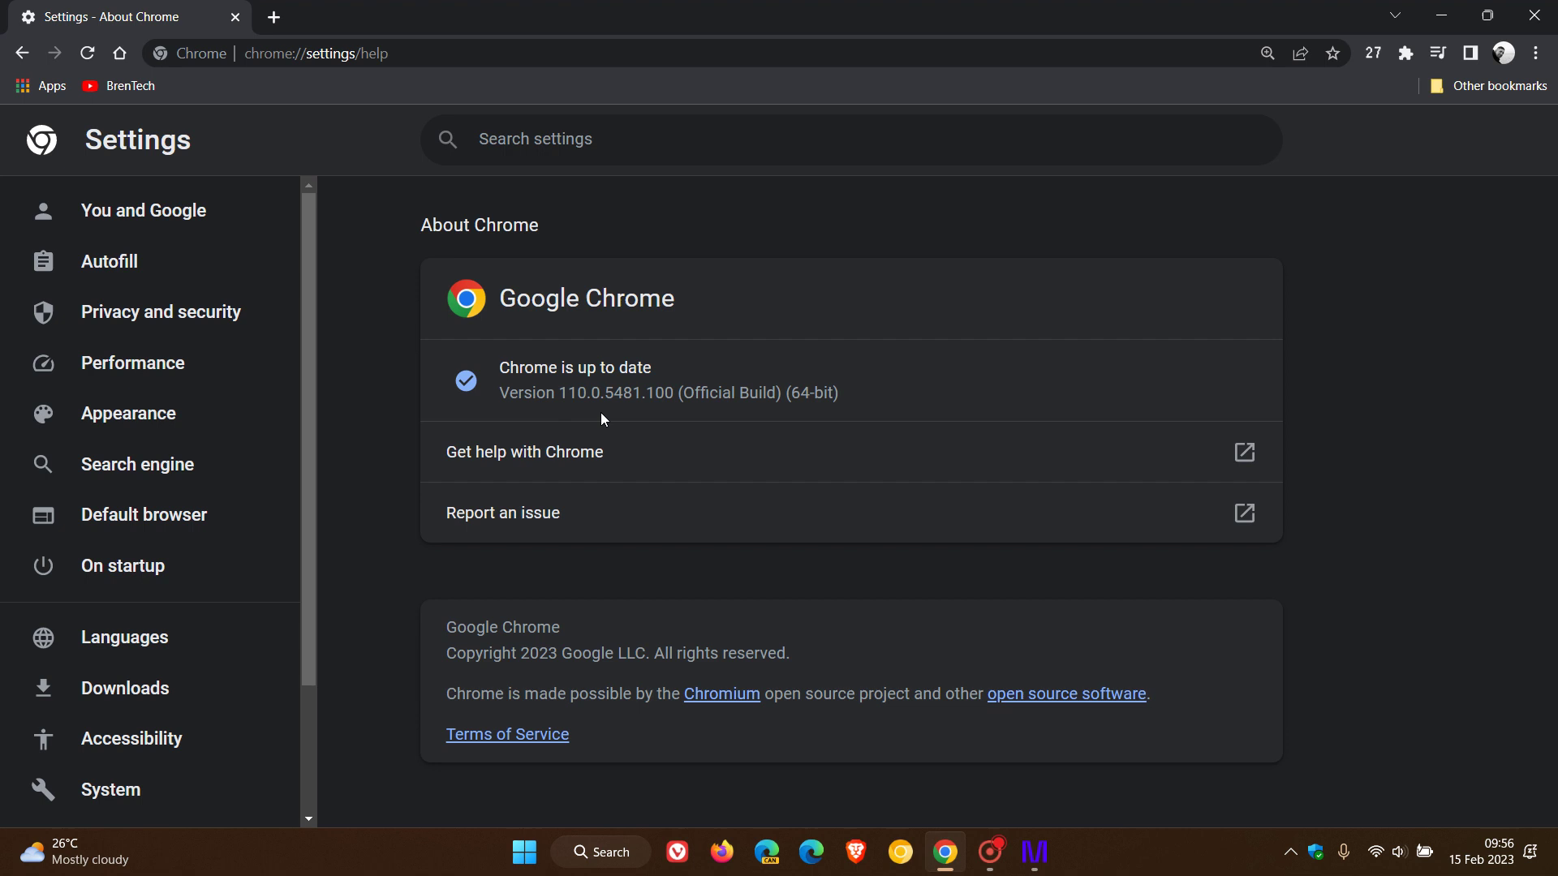
drag(642, 392, 677, 394)
click(1029, 298)
Use the Home button to return from About Chrome to the Google new tab page.
click(118, 56)
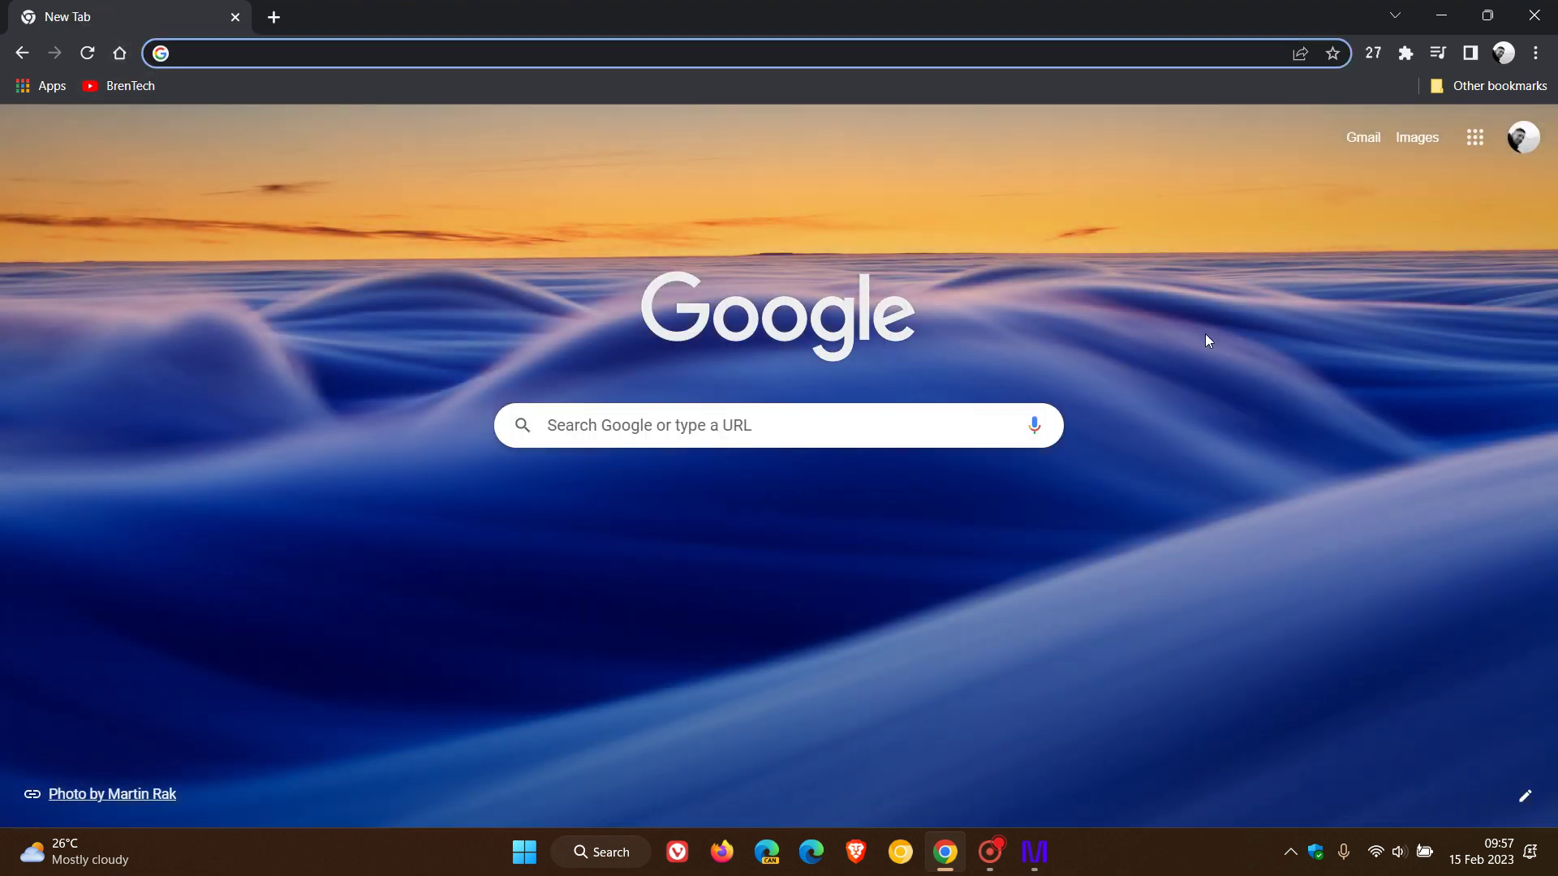